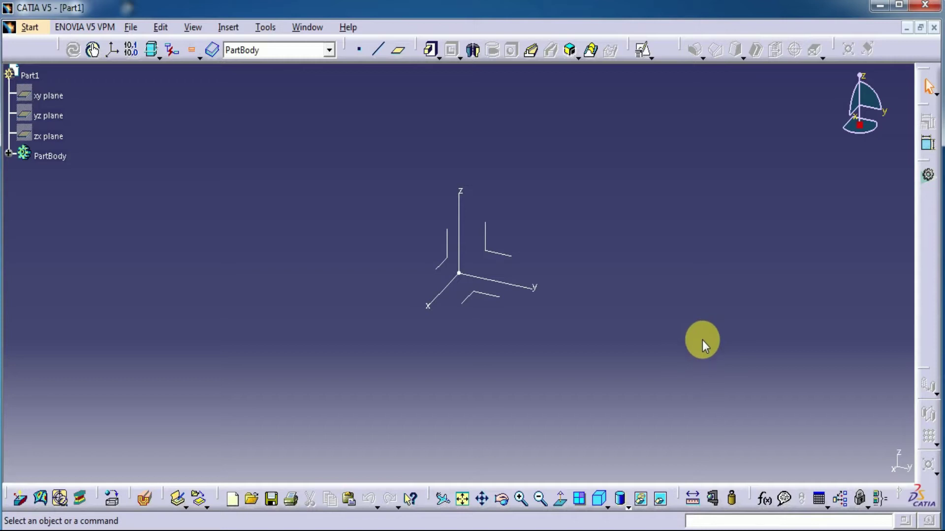
click(487, 296)
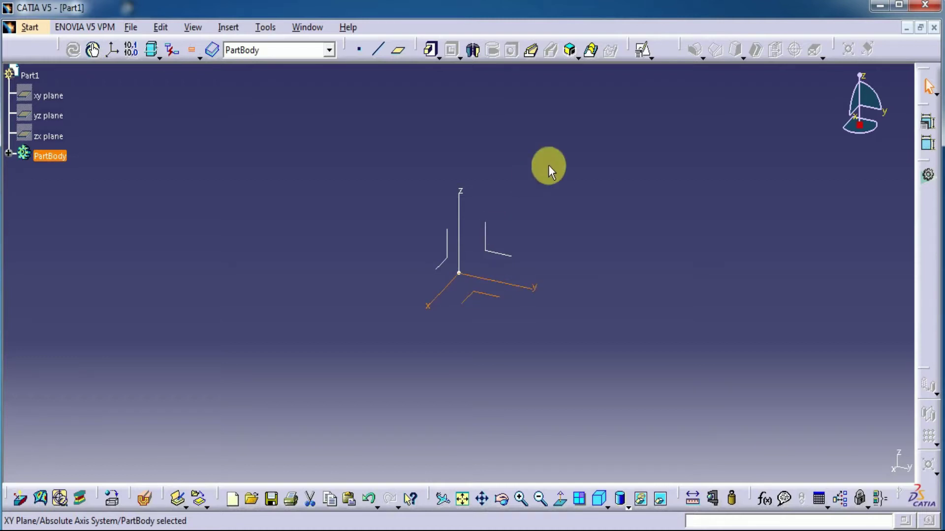
click(641, 54)
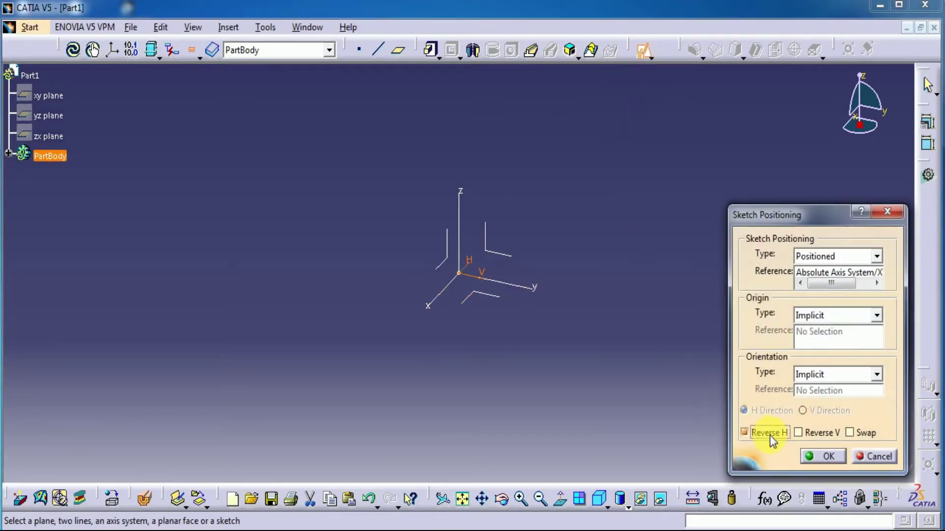
click(835, 455)
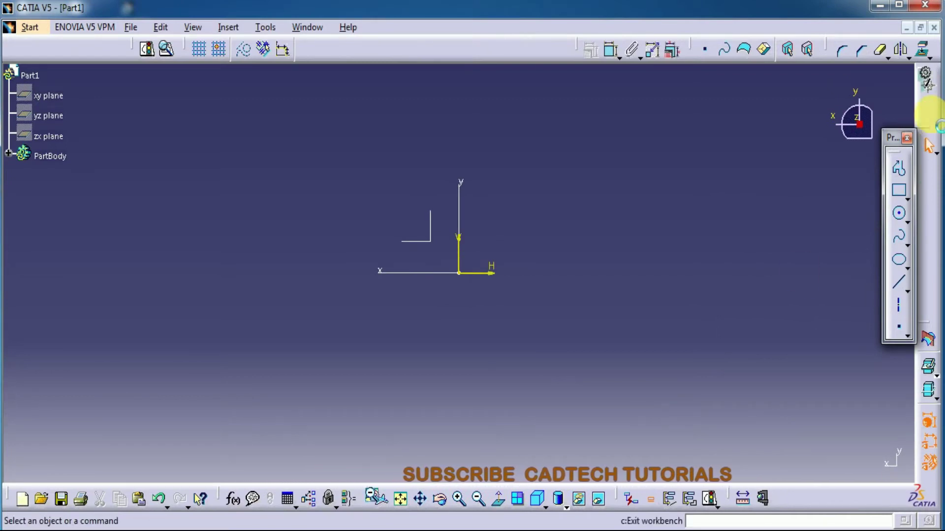
click(928, 109)
- Create a positioned sketch on the XY plane with the H direction reversed and the H and V axes swapped
click(651, 57)
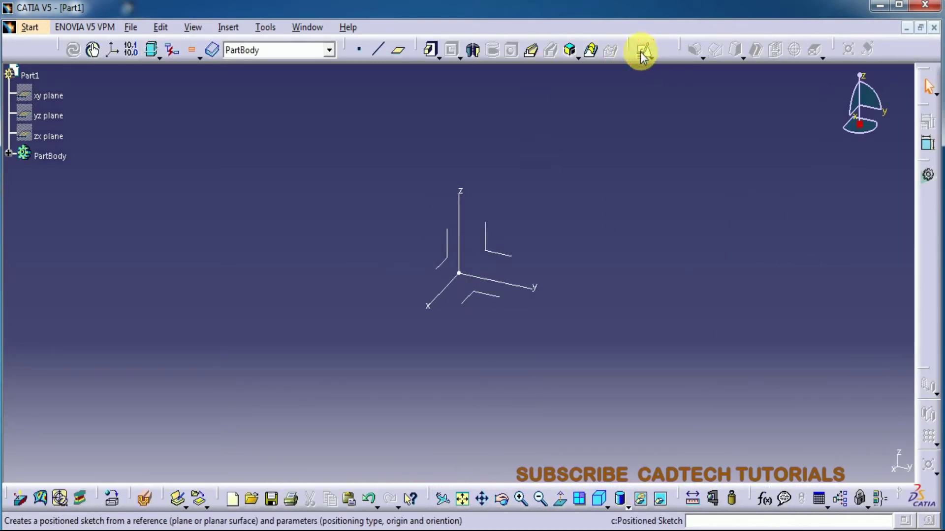
click(487, 299)
click(771, 433)
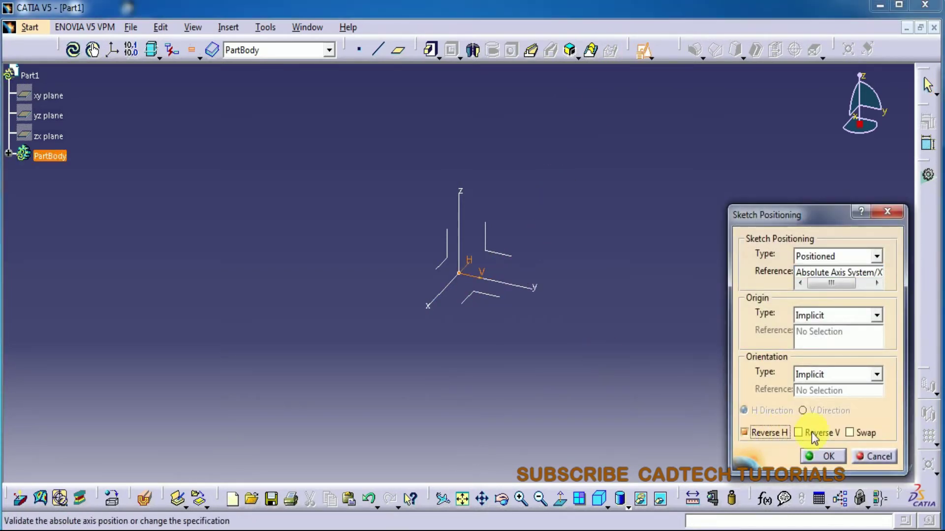
click(829, 457)
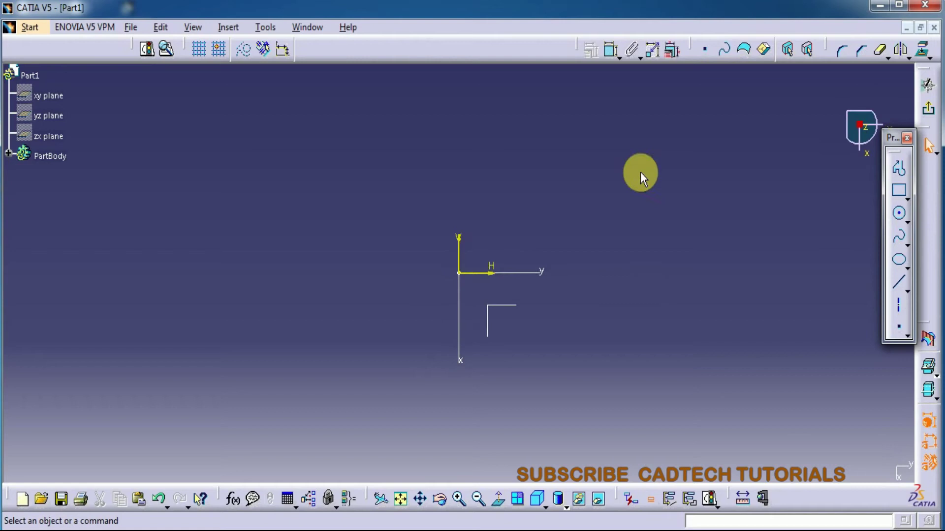
- Draw a circle about 65 mm in diameter beside the origin and make its centre coincident with the sketch origin
click(899, 214)
click(548, 216)
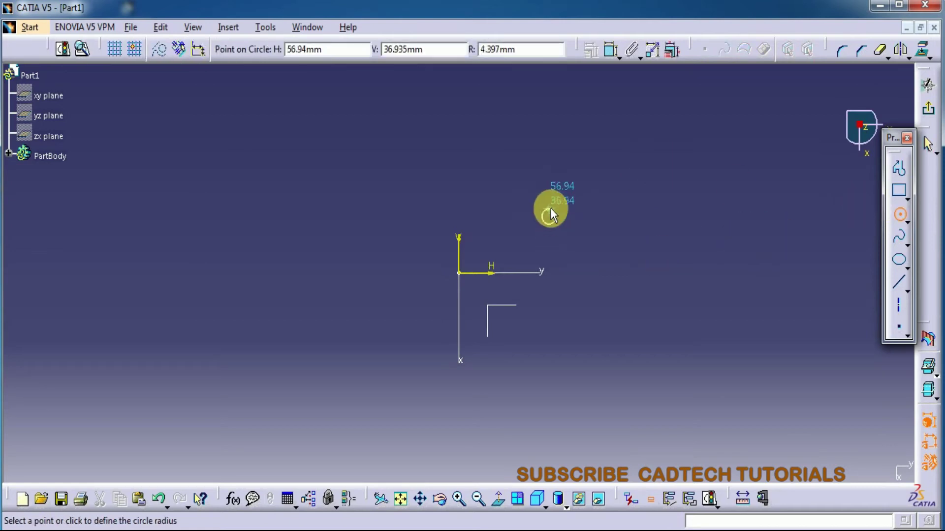
click(572, 168)
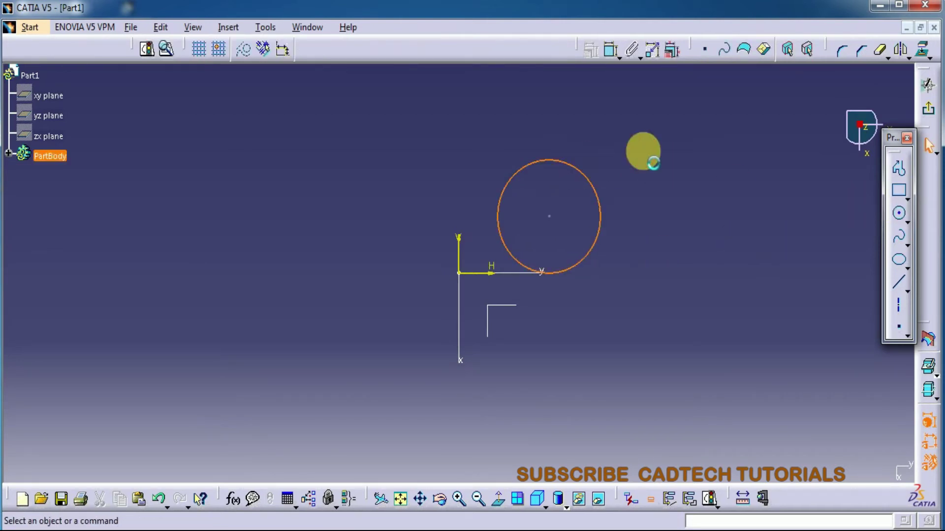
click(611, 50)
click(551, 217)
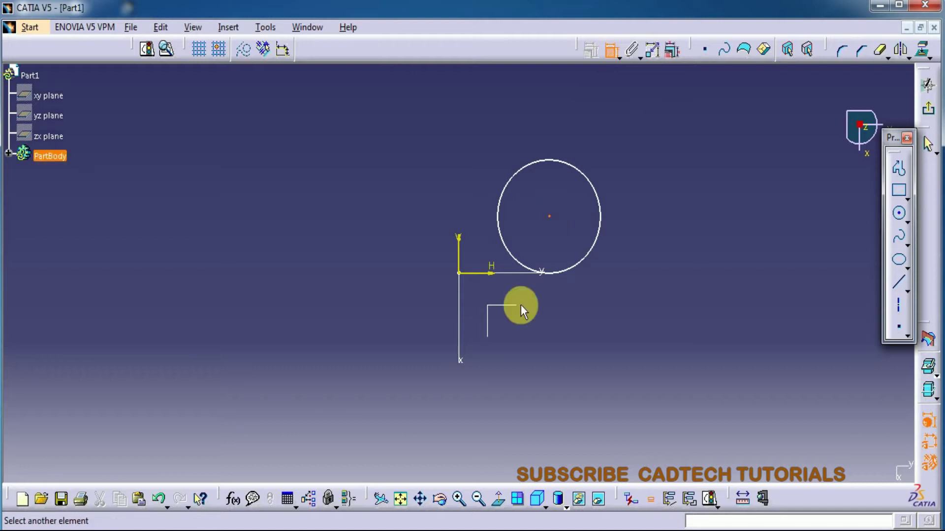
click(458, 273)
right_click(424, 152)
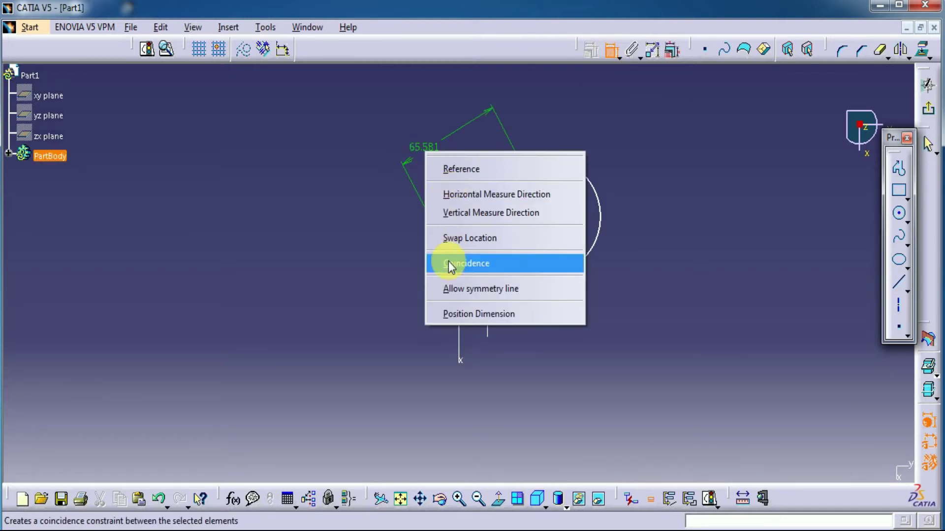
click(450, 263)
- Add a diameter dimension to the circle and set it to 19 mm
click(610, 50)
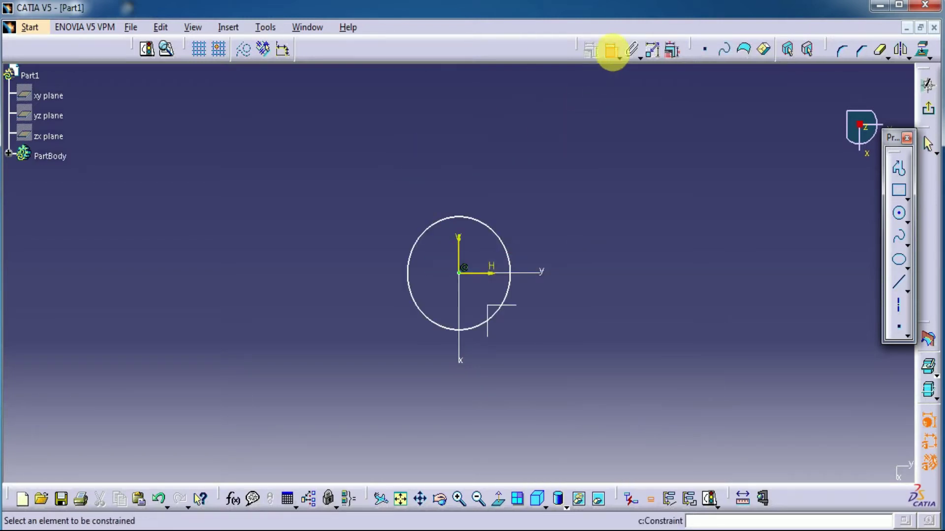
click(507, 249)
double_click(545, 171)
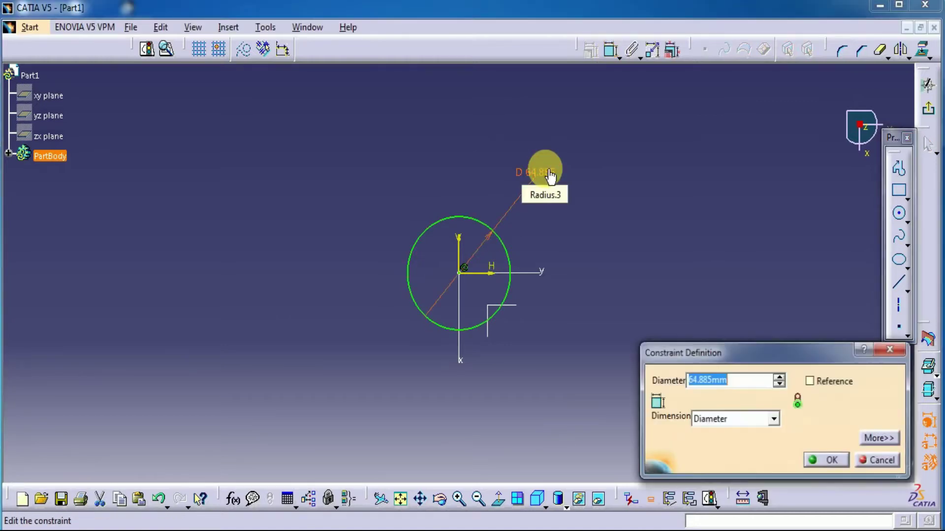
key(Return)
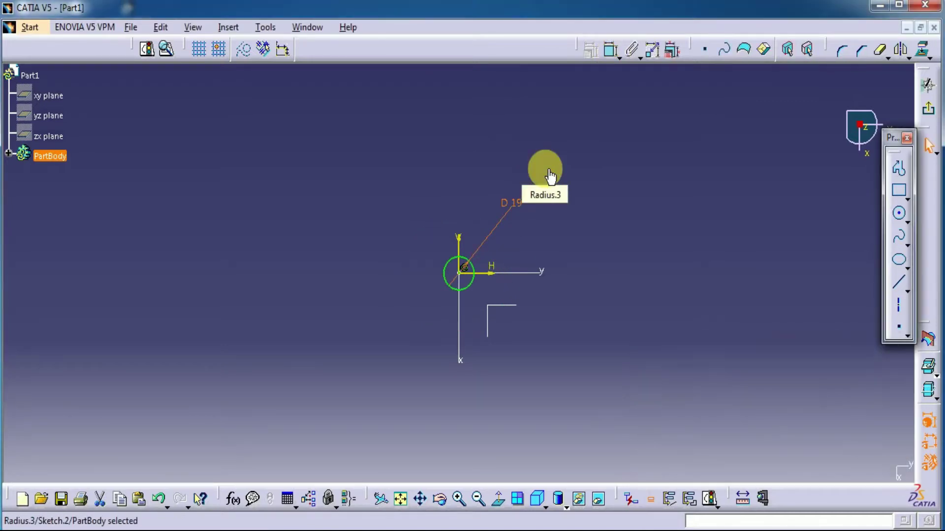
click(400, 499)
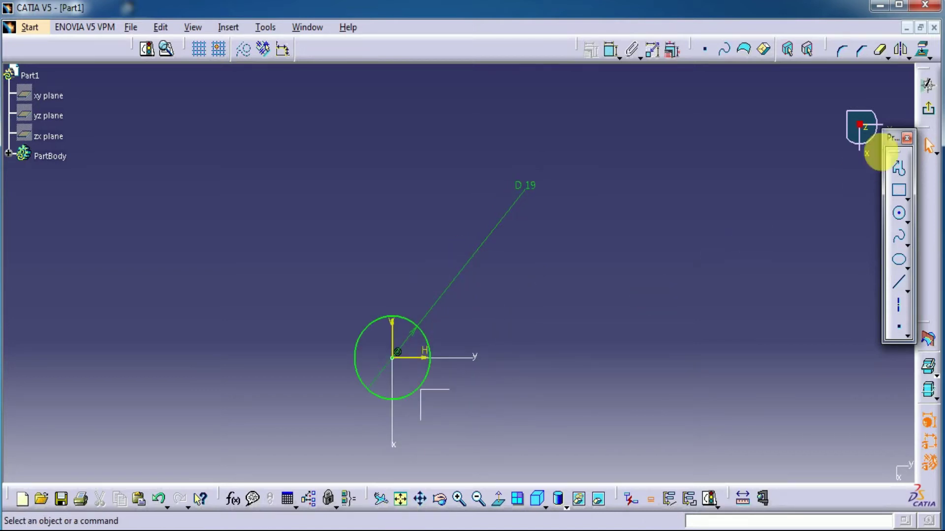
- Exit the sketch and pad the circle to a length of 19 mm
click(928, 108)
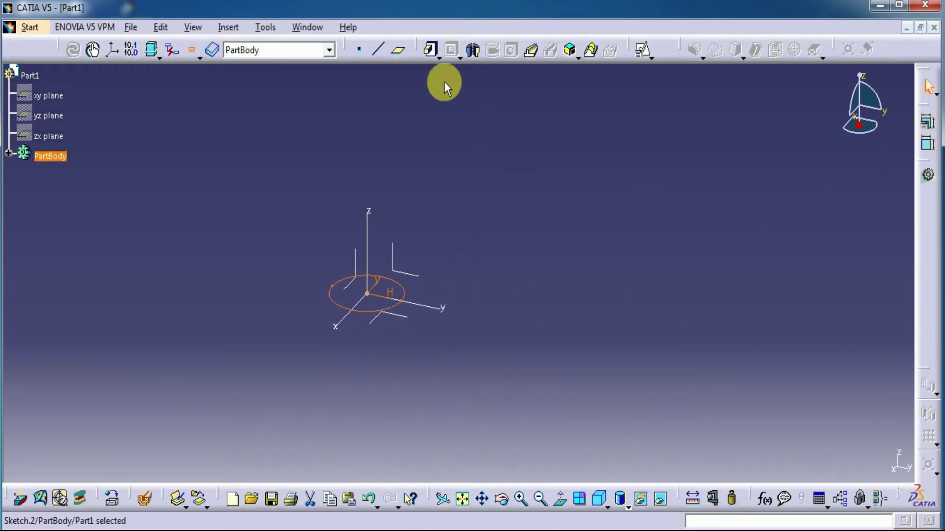
click(430, 49)
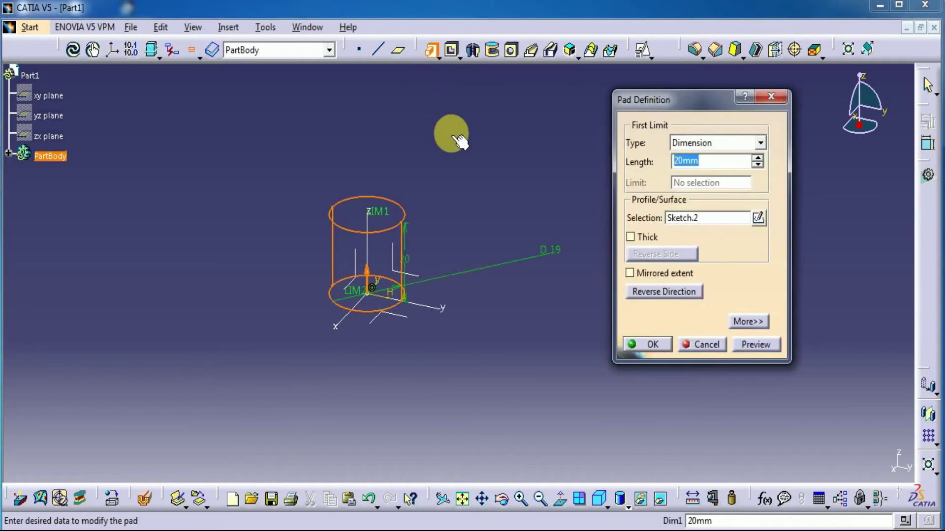
text(19)
key(Return)
click(502, 249)
click(344, 304)
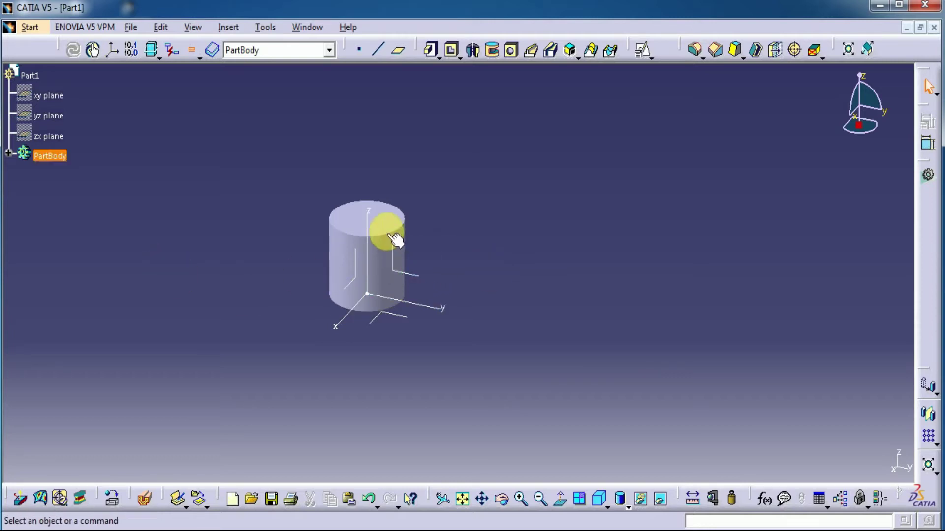
- Create a positioned sketch on the cylinder's top face with H reversed and the H and V axes swapped
click(381, 220)
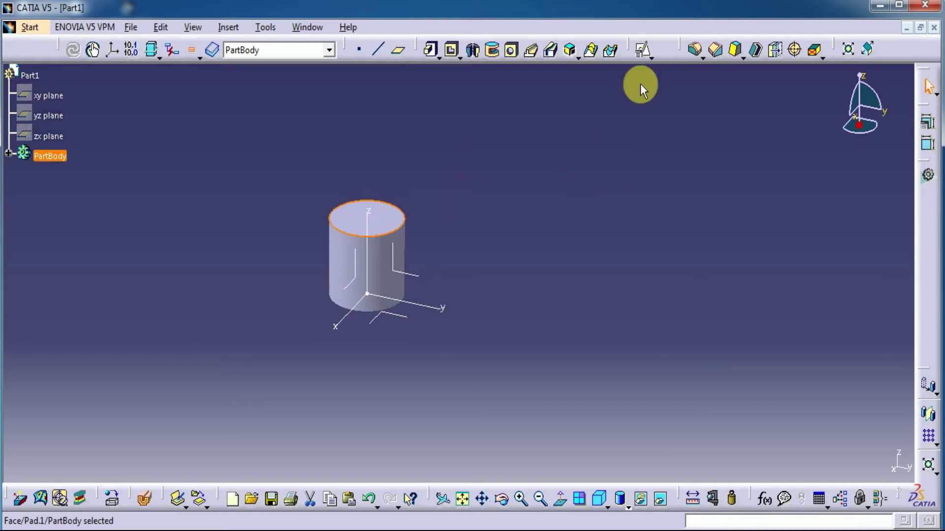
click(642, 48)
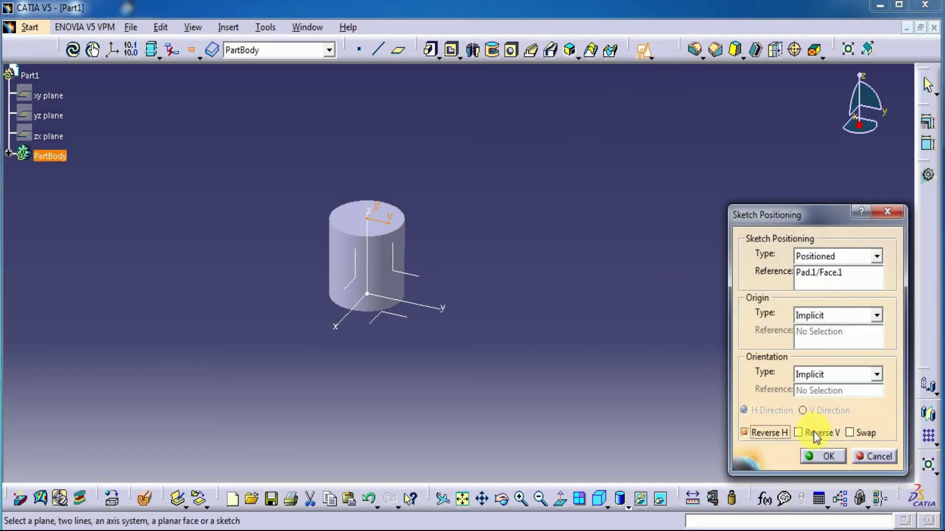
click(817, 456)
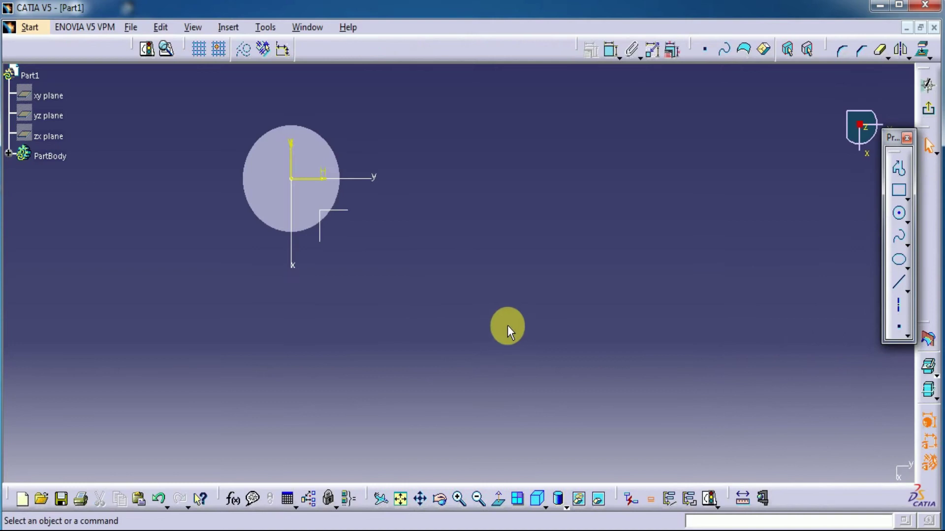
- Draw a rectangle about 11.5 mm wide and 28.7 mm long, starting inside the circular face and extending past its edge along the x axis
click(898, 189)
click(262, 201)
click(320, 361)
- Constrain the rectangle's two long sides to be symmetric about the sketch's vertical axis
click(612, 49)
click(262, 289)
click(320, 301)
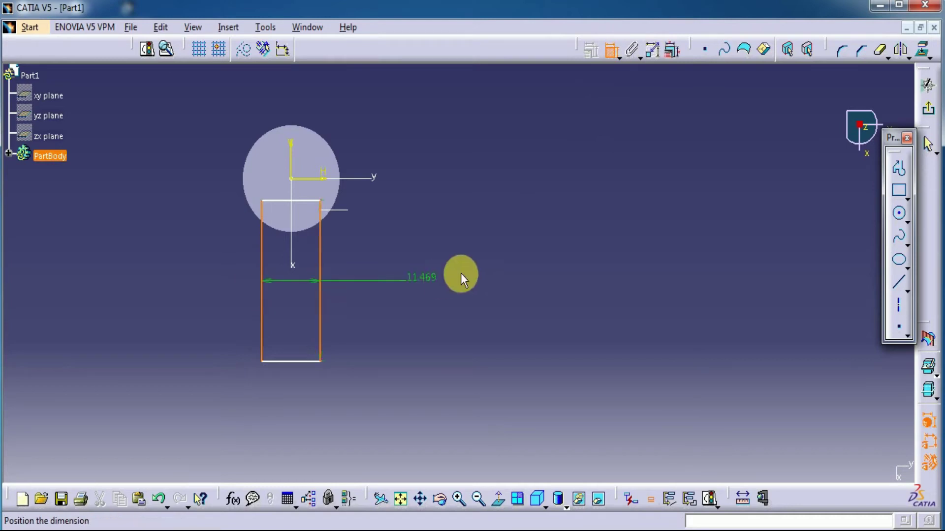
right_click(461, 274)
click(492, 423)
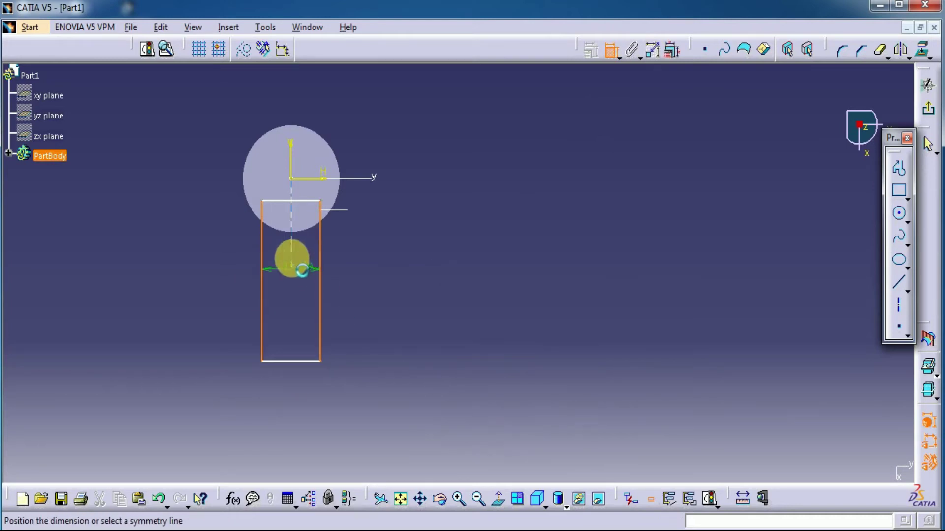
click(292, 257)
- Make the rectangle's upper edge coincident with the sketch's H axis
click(312, 199)
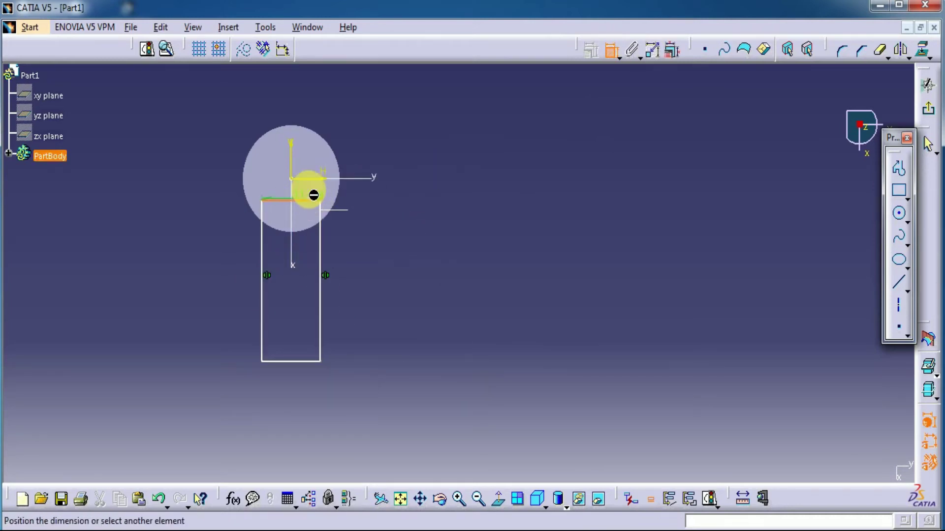
click(309, 179)
right_click(498, 183)
click(531, 270)
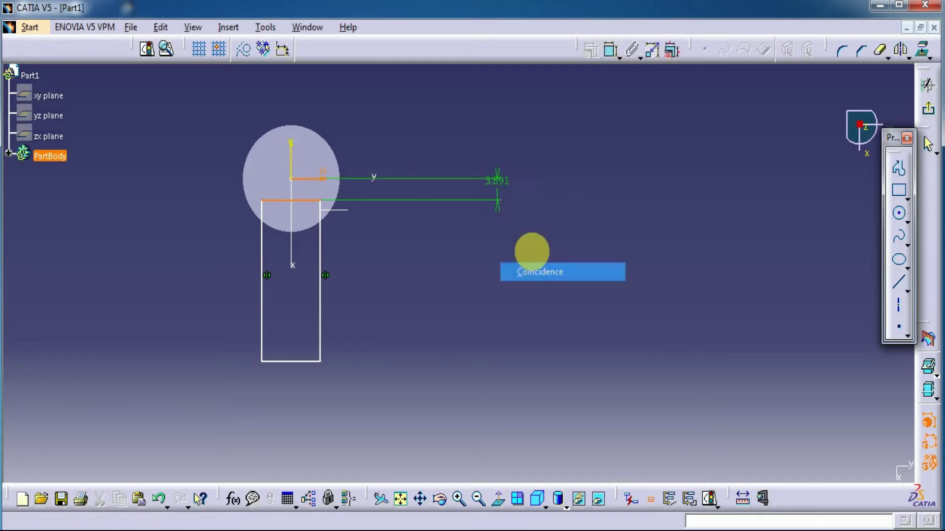
- Dimension the rectangle's right long side and set its length to 25 mm
click(321, 295)
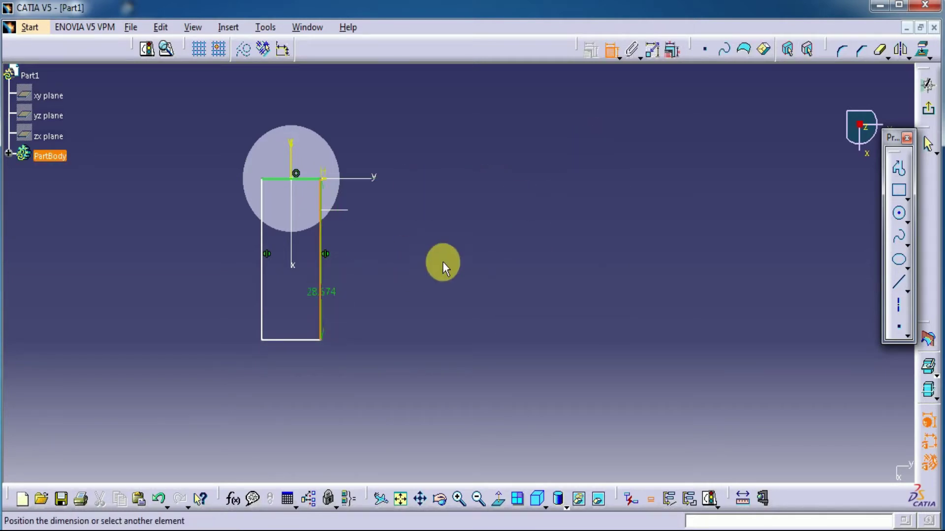
click(456, 261)
double_click(463, 266)
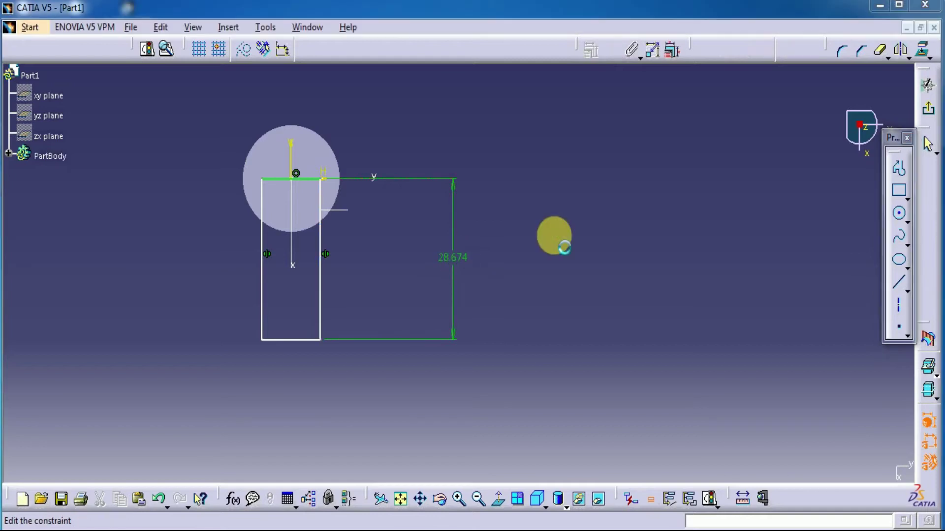
text(25)
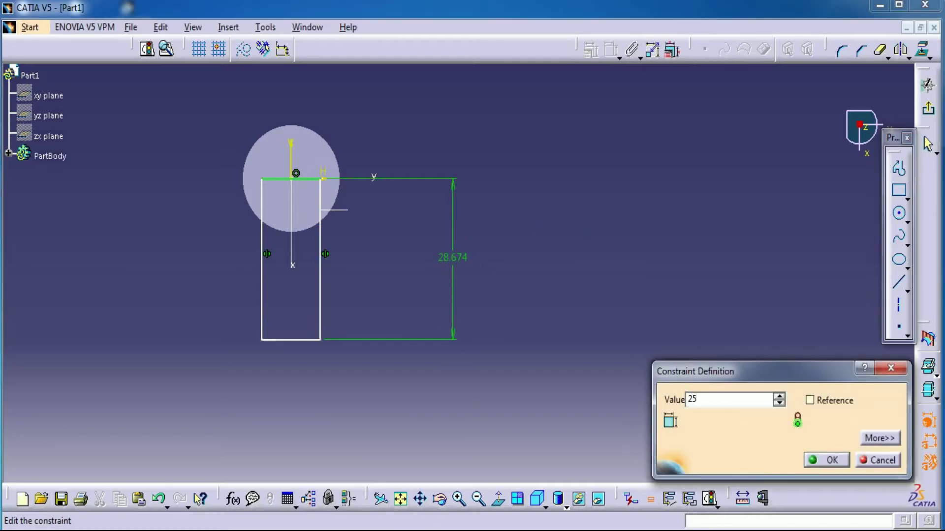
key(Return)
- Dimension the rectangle's lower edge and set its length to 16 mm
click(304, 320)
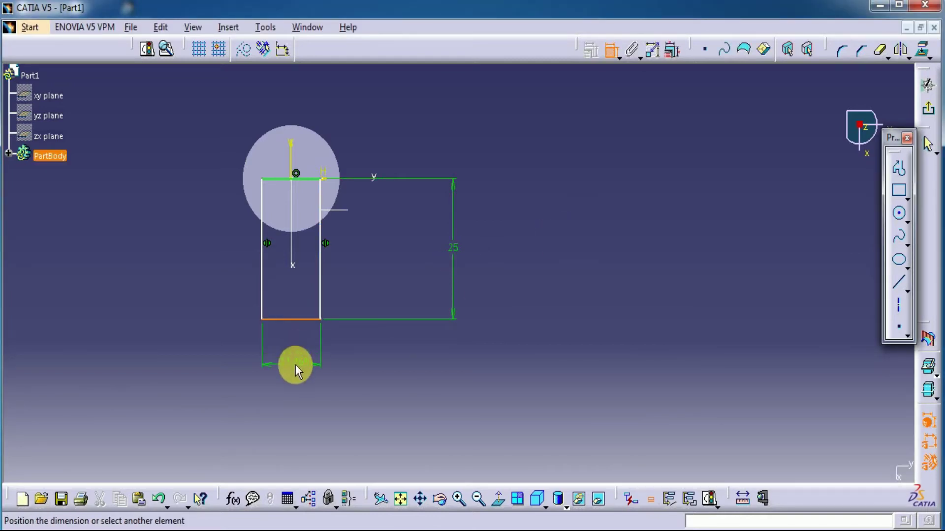
click(297, 370)
double_click(300, 367)
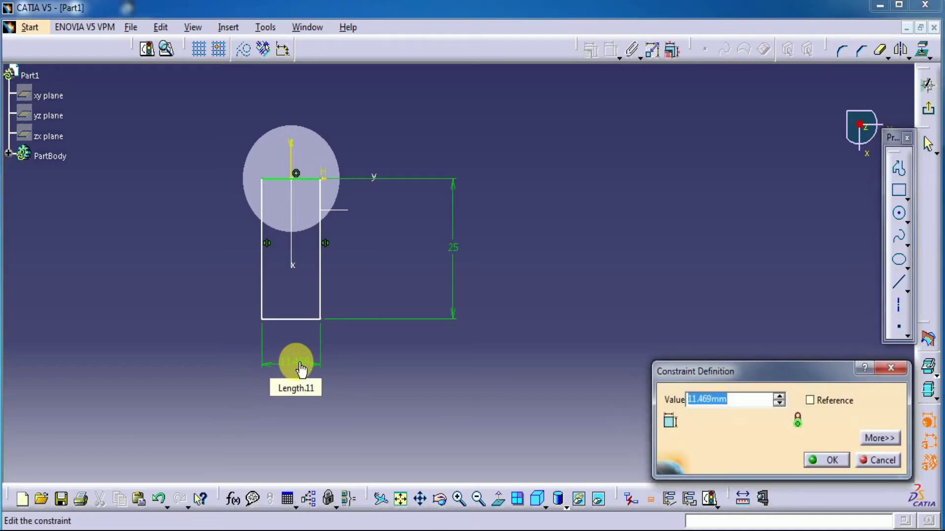
text(16)
key(Return)
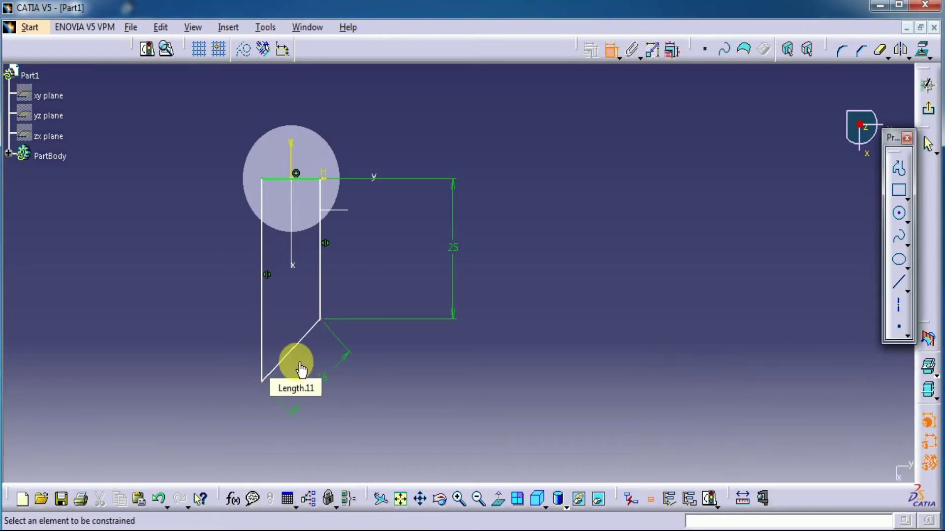
- Apply a horizontal constraint to the slanted lower edge of the profile
click(610, 51)
click(306, 333)
right_click(306, 334)
mouse_move(340, 320)
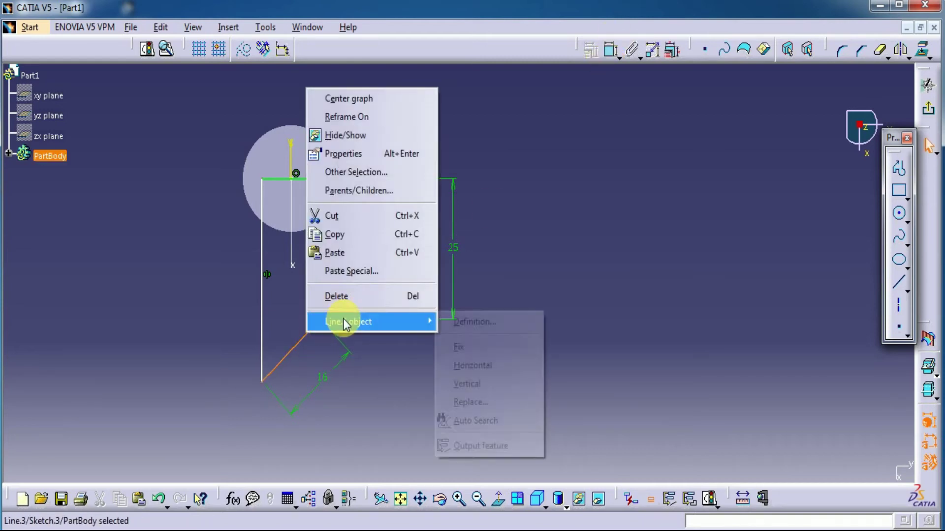
click(471, 368)
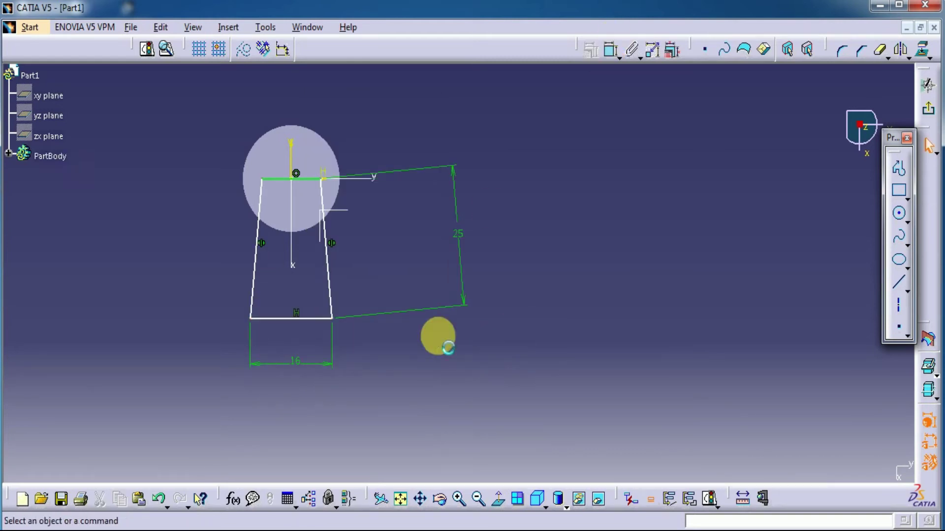
- Apply a vertical constraint to the profile's right side edge and exit the sketch
click(328, 276)
right_click(328, 276)
mouse_move(367, 507)
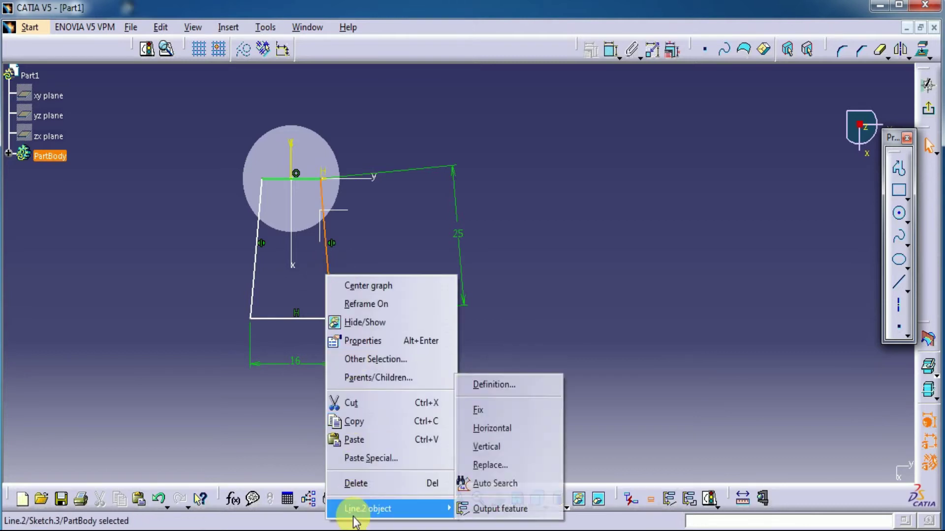
click(487, 446)
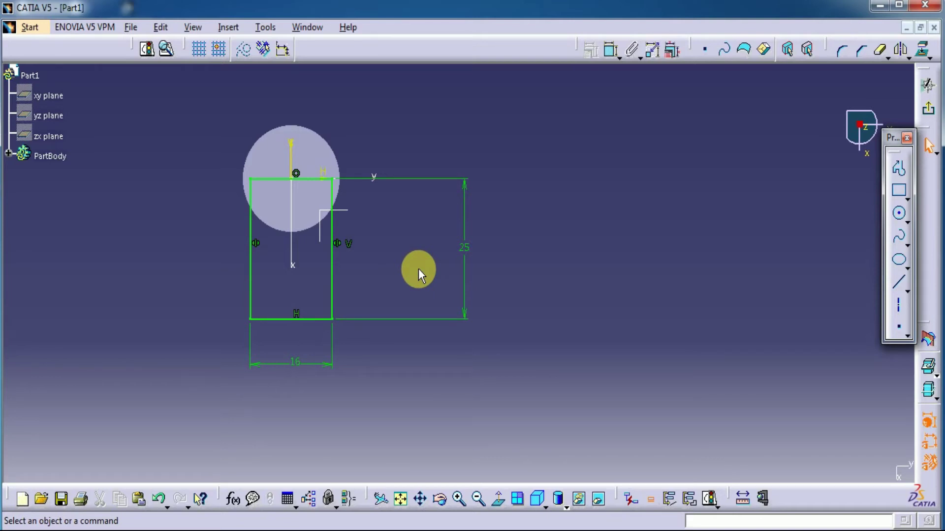
click(927, 108)
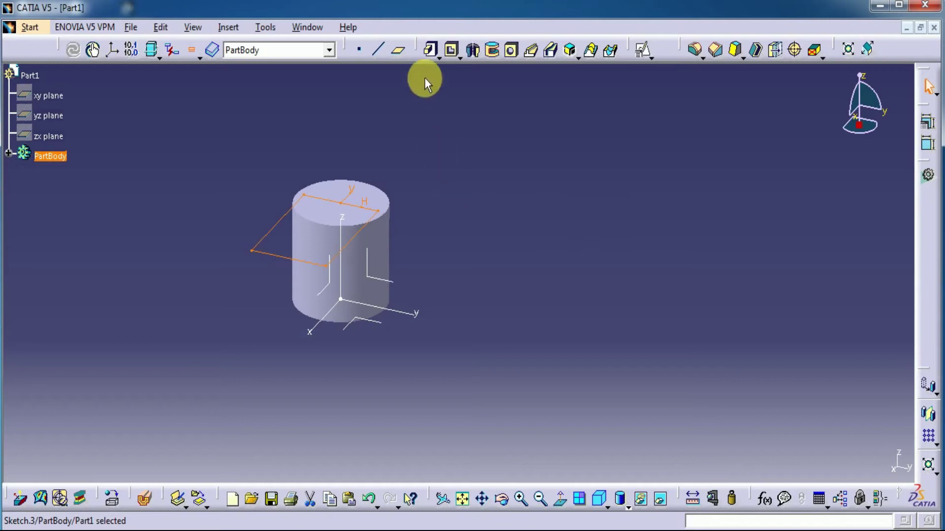
- Pad the 25 by 16 mm rectangular profile by 1 mm to form a plate at the cylinder's top face
click(430, 49)
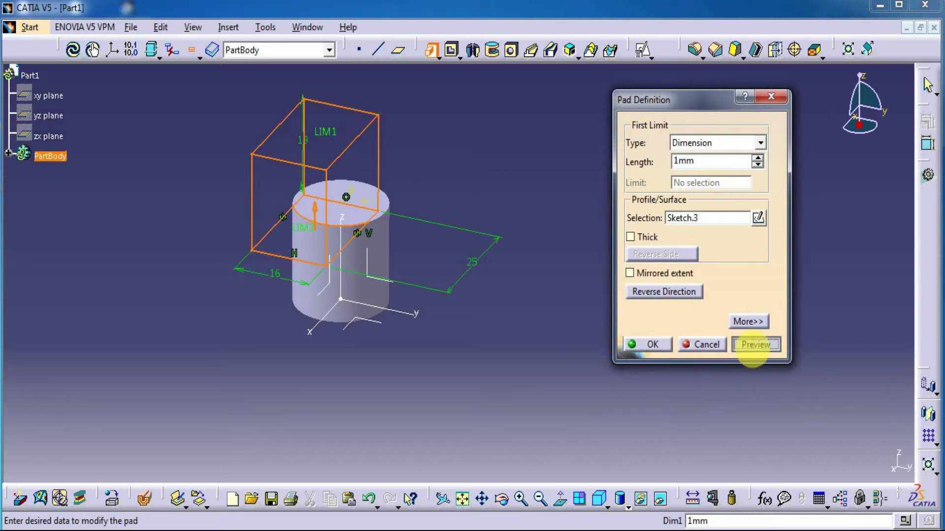
click(753, 345)
click(650, 344)
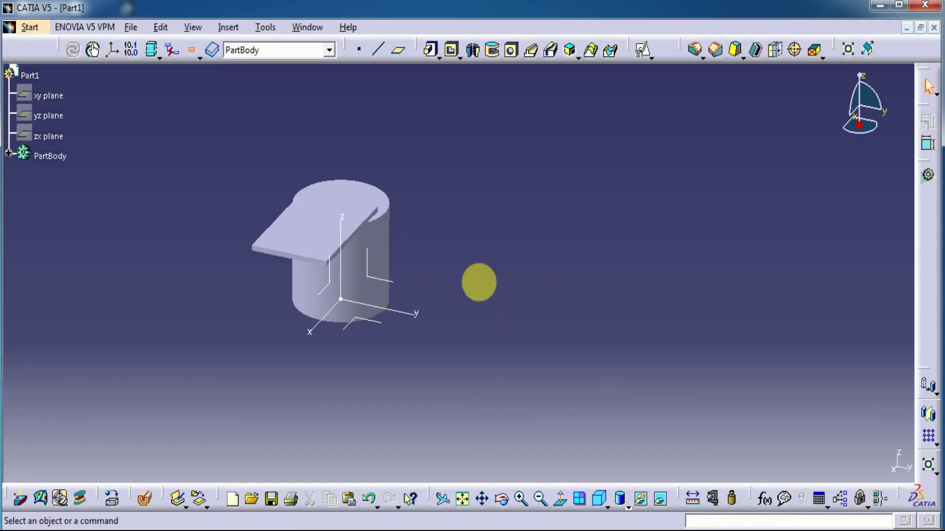
- Start a positioned sketch on the cylinder's bottom face with the V direction reversed
middle_drag(405, 336, 480, 300)
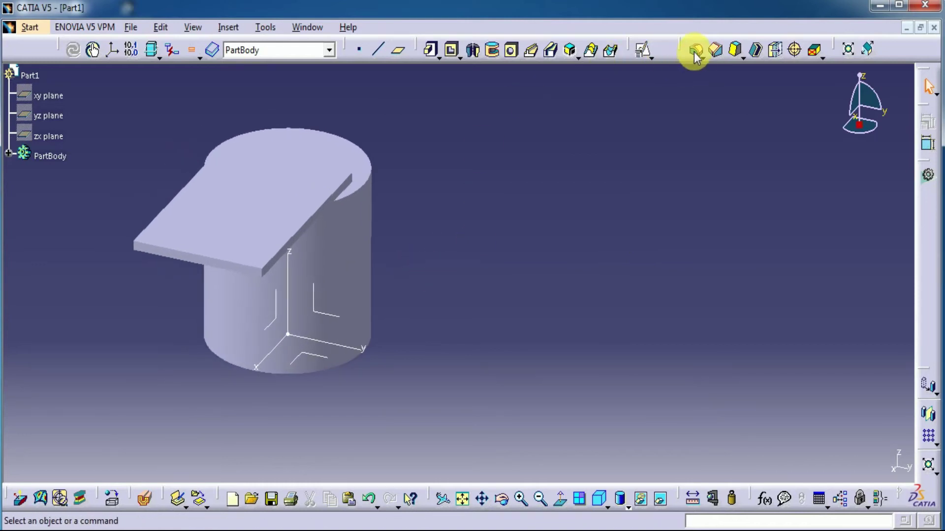
middle_drag(420, 423, 447, 253)
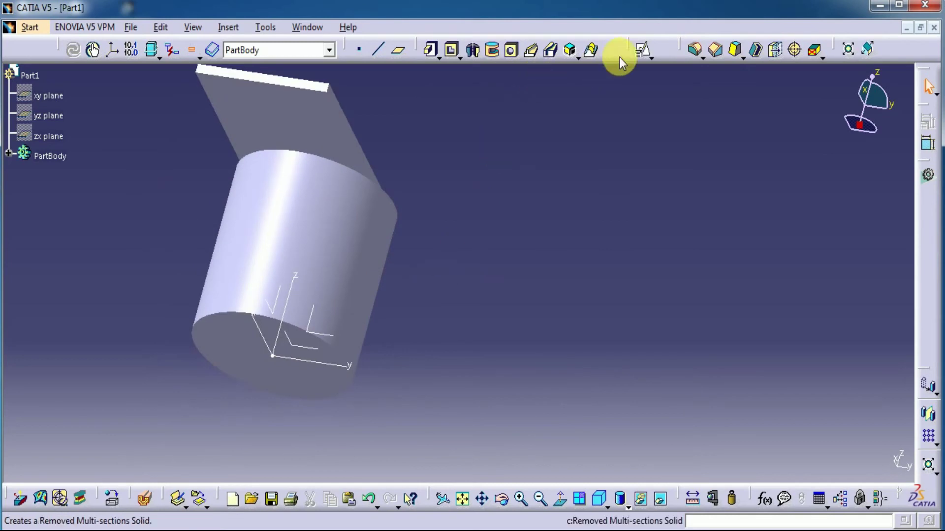
click(641, 51)
click(322, 350)
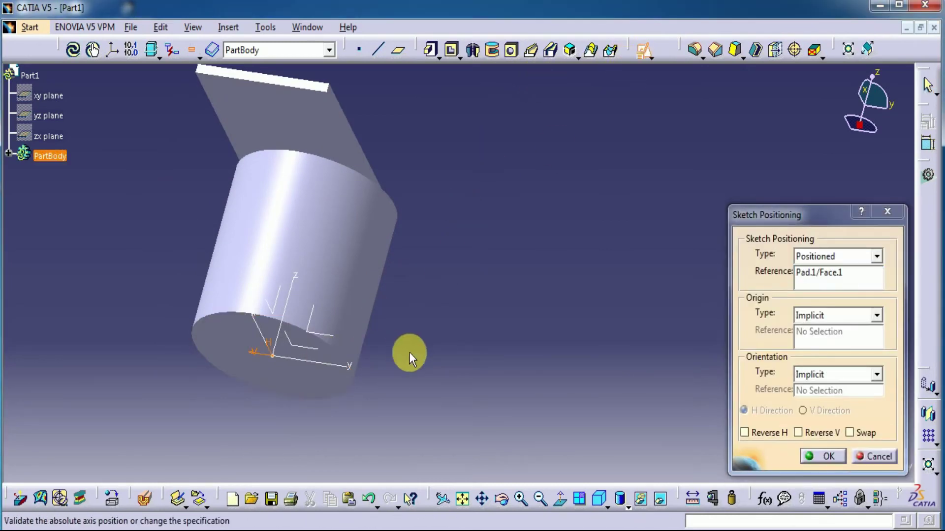
click(807, 434)
click(822, 456)
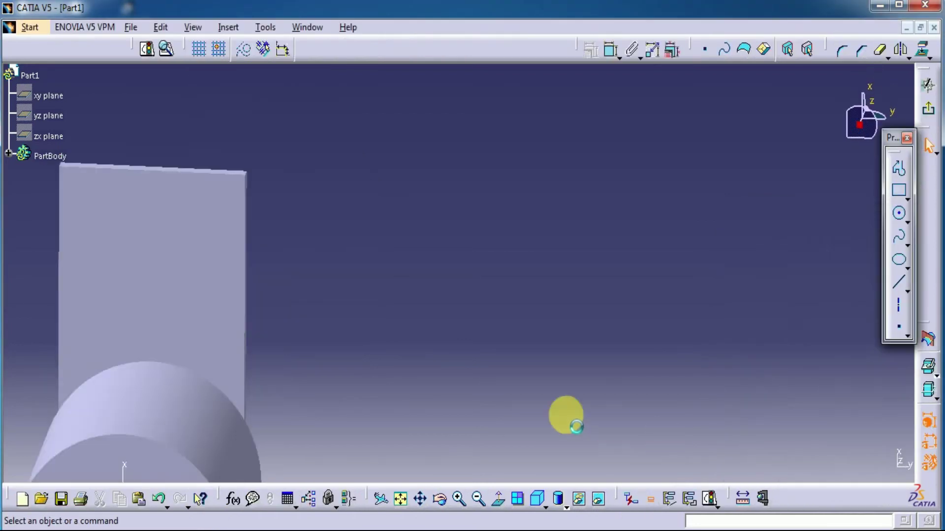
- Sketch a circle about 7.9 mm in diameter beside the cylinder and dimension its diameter
click(899, 213)
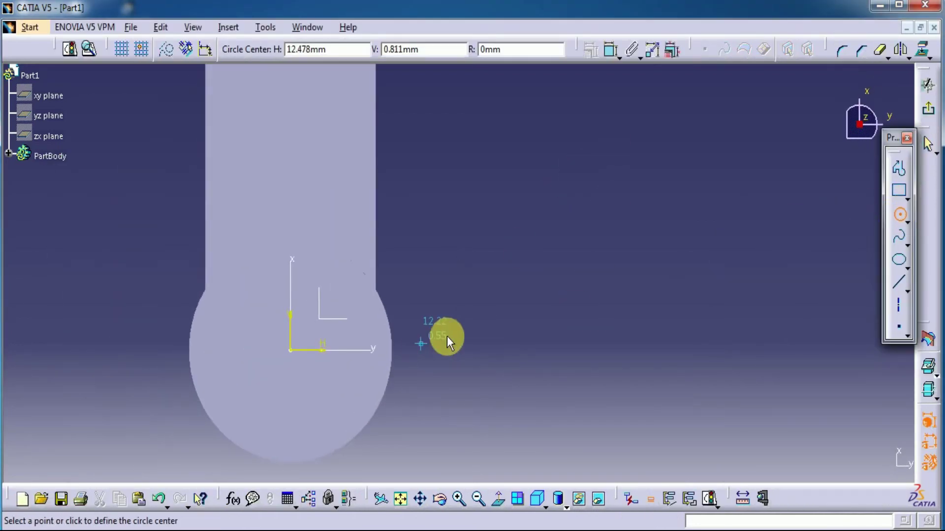
click(471, 308)
click(504, 280)
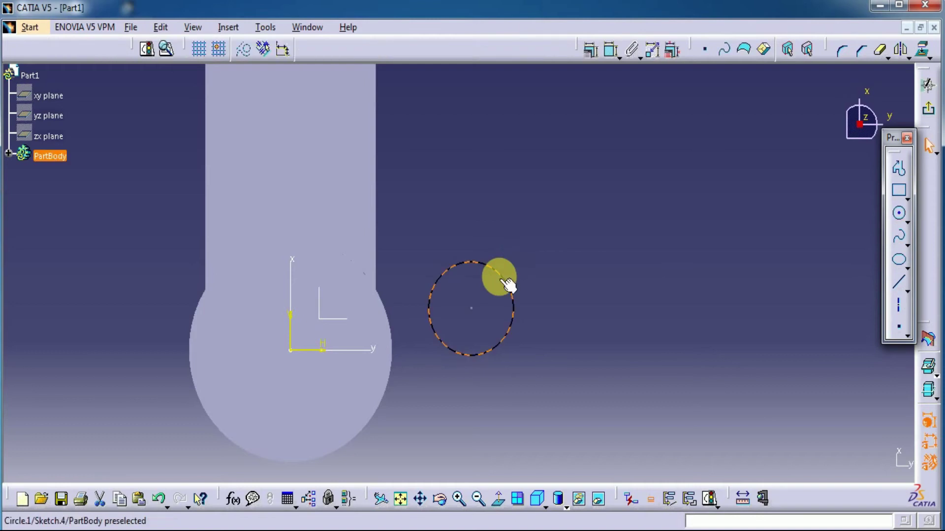
click(505, 279)
click(590, 49)
click(536, 212)
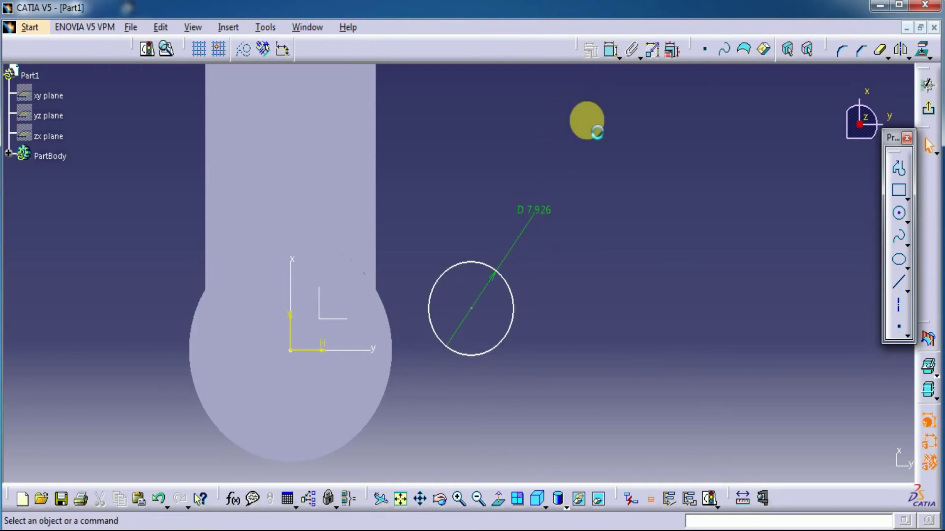
- Constrain the circle's centre to be coincident with the sketch origin
click(471, 309)
click(483, 329)
click(471, 308)
click(591, 49)
click(291, 350)
right_click(458, 153)
click(485, 265)
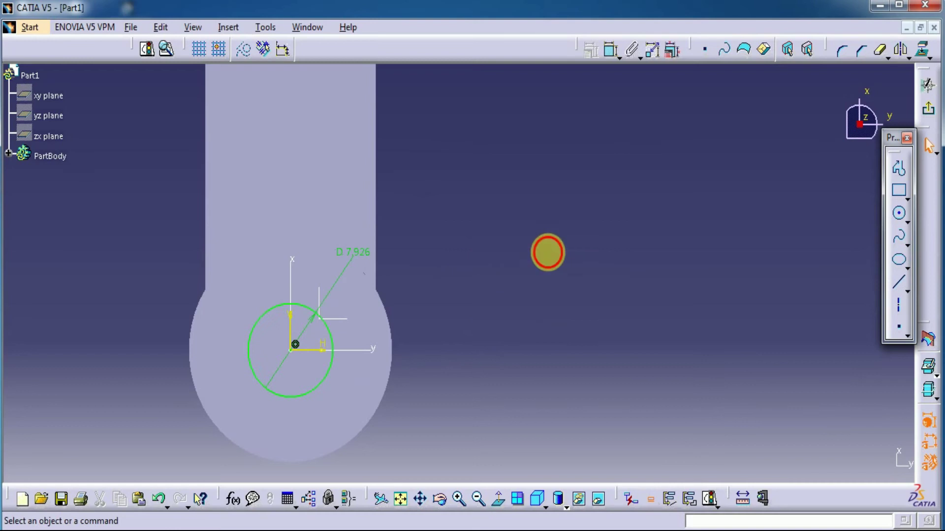
- Set the circle's diameter to 5 mm and exit the sketch
double_click(367, 255)
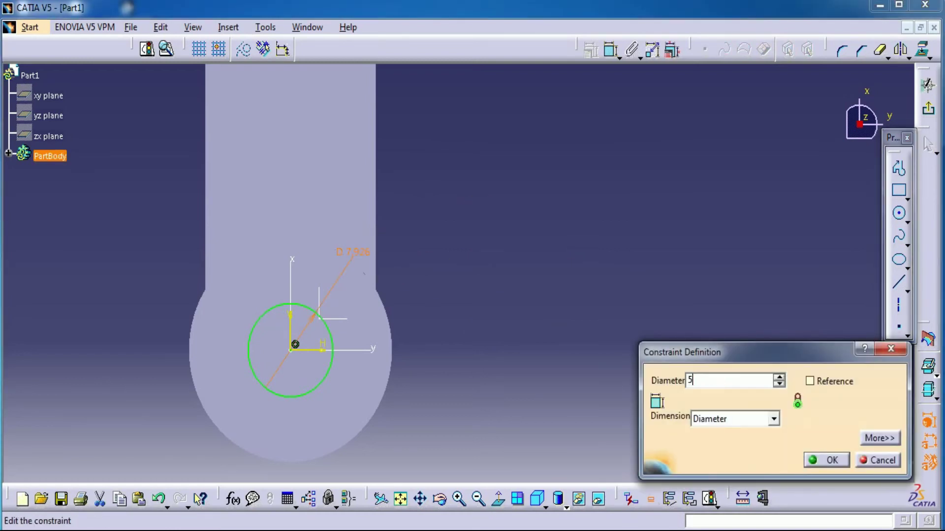
key(Return)
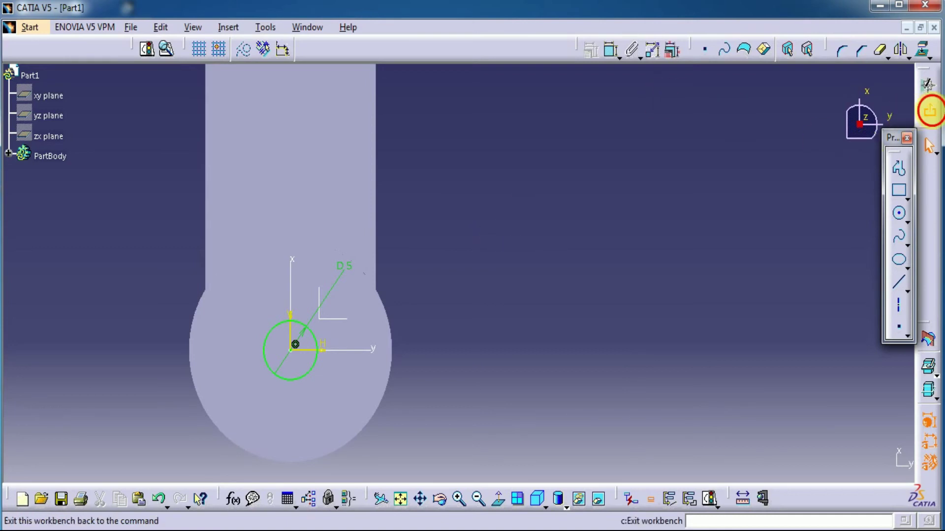
click(928, 108)
- Pad the circle by 4 mm outward from the cylinder's bottom face
click(431, 51)
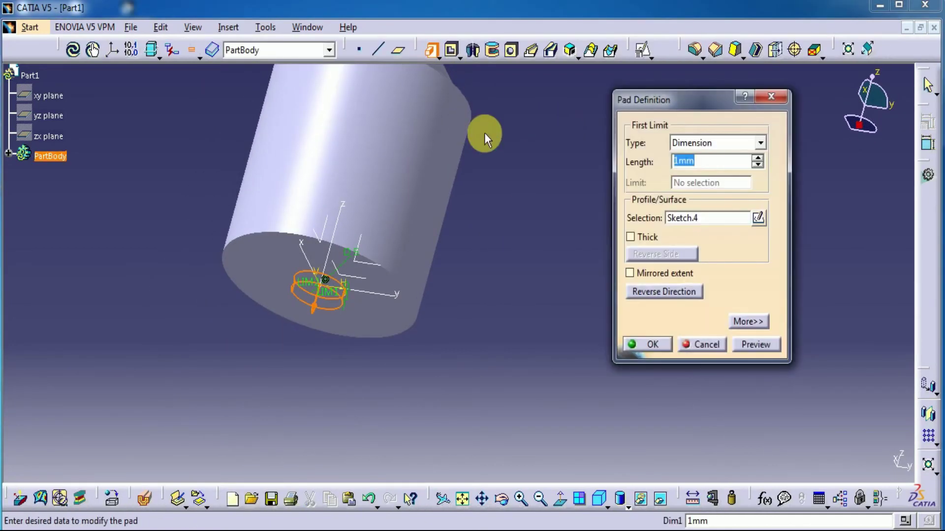
click(753, 345)
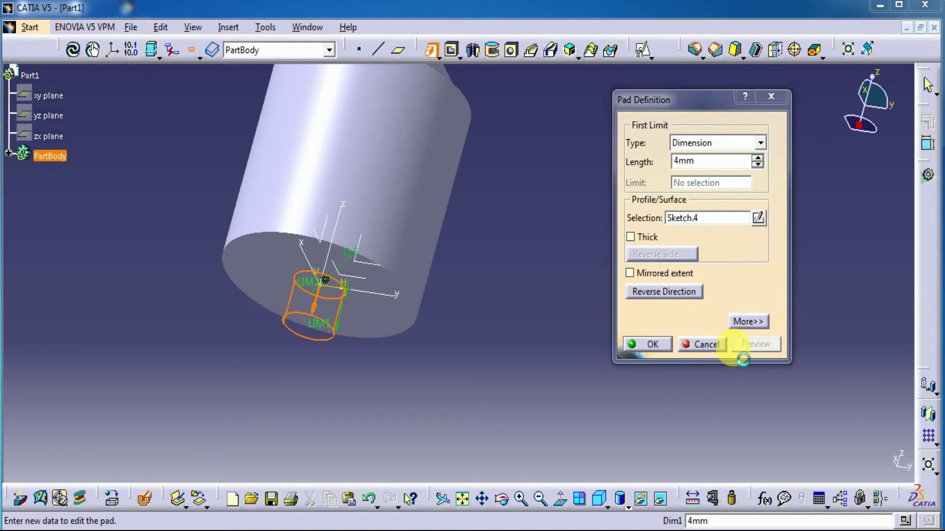
click(649, 344)
- Apply an 8 mm edge fillet to the two vertical corner edges at the plate's free end
click(599, 499)
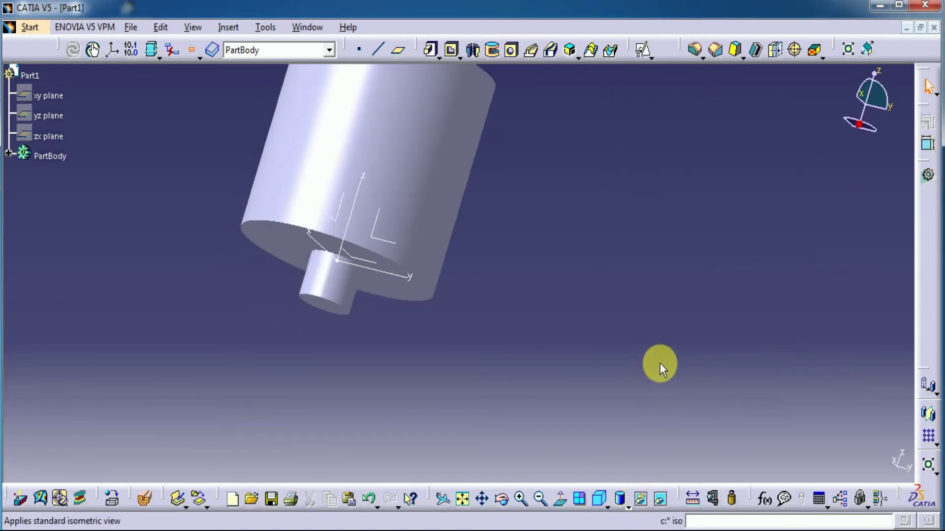
middle_drag(602, 338, 626, 368)
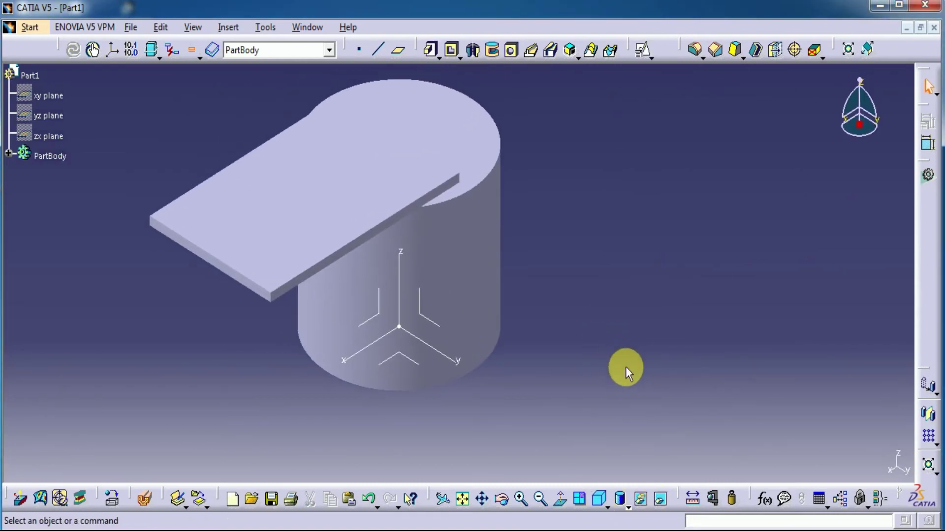
click(696, 50)
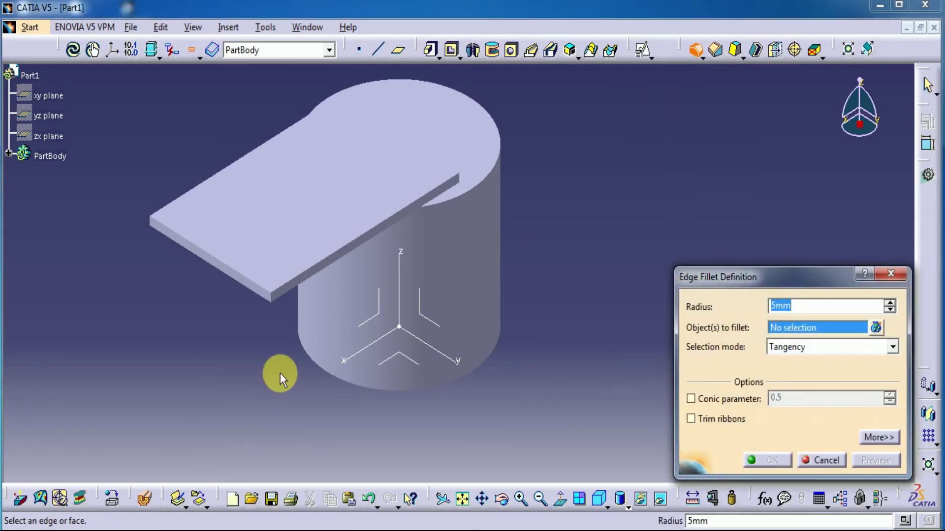
click(270, 299)
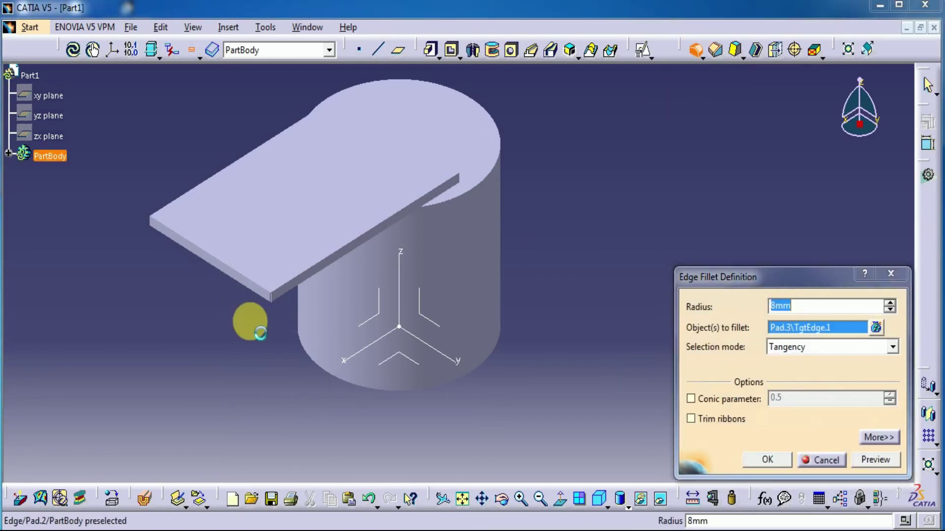
click(150, 220)
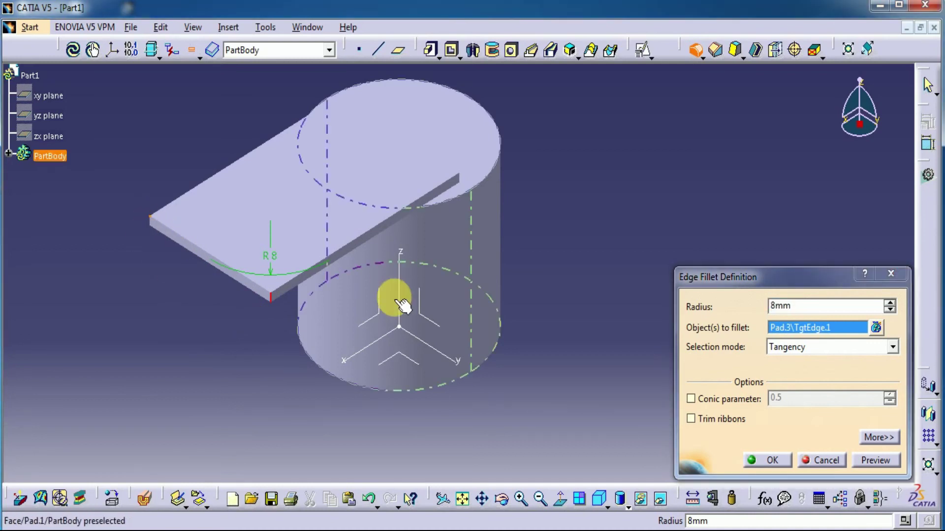
click(802, 330)
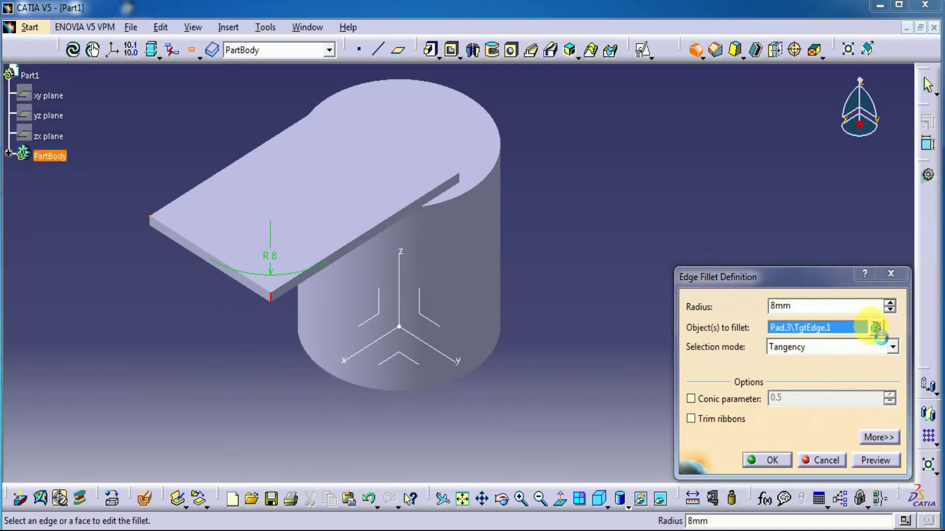
click(876, 327)
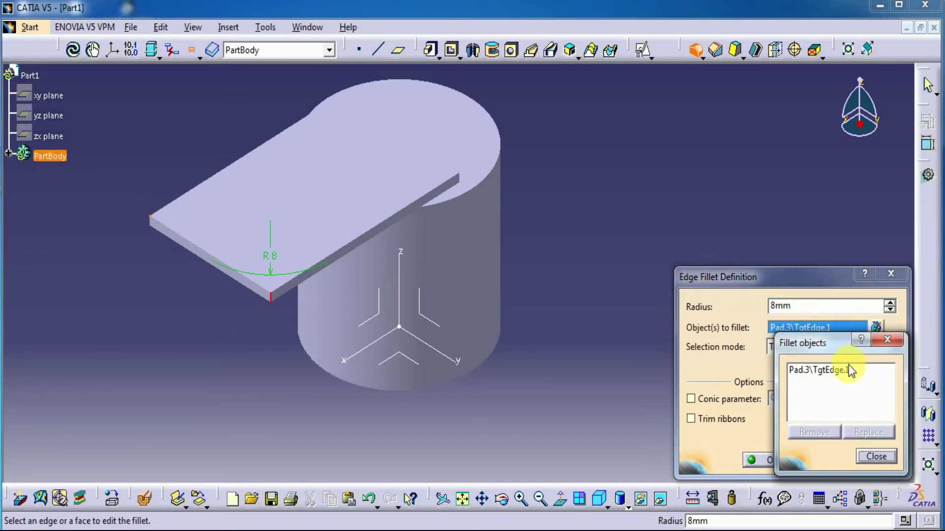
click(152, 223)
click(867, 461)
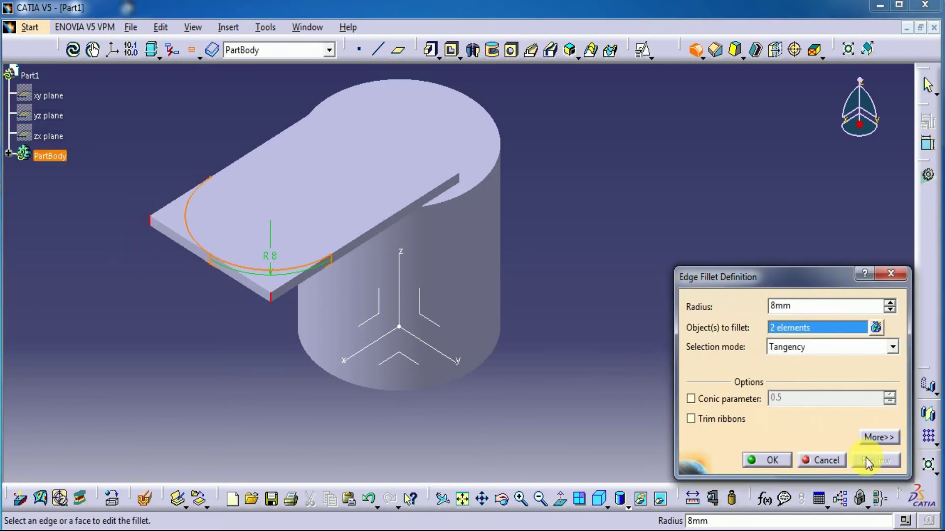
click(767, 460)
- Create a blind hole 5.3 mm in diameter and 10 mm deep in the plate's top face, concentric with its rounded end
middle_drag(643, 369, 630, 382)
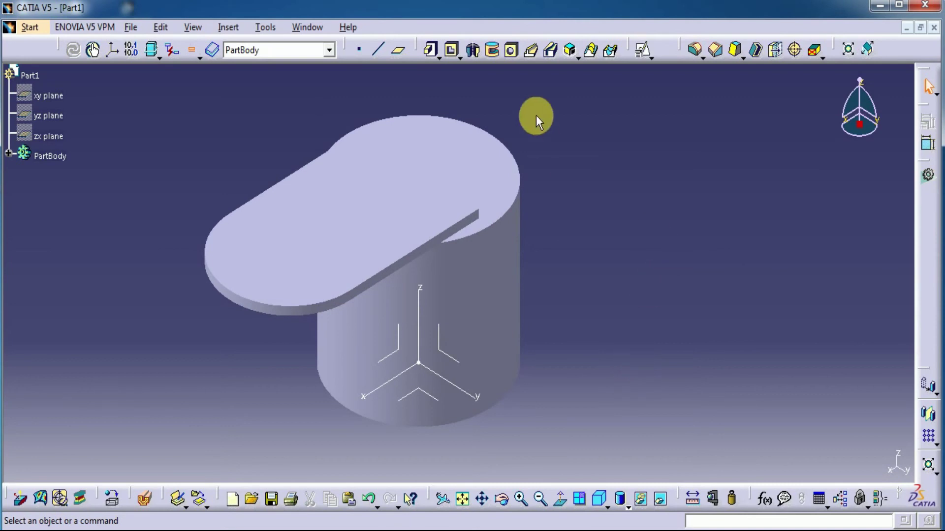
click(512, 49)
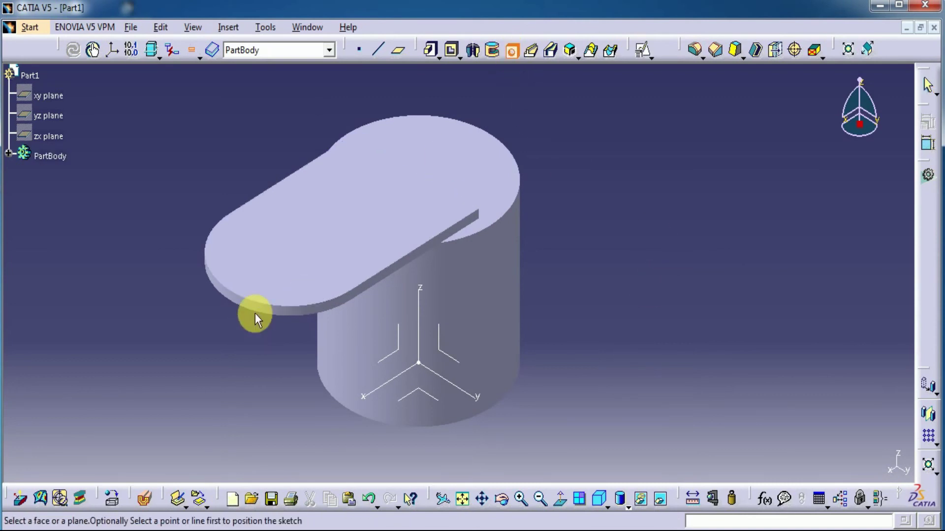
click(284, 273)
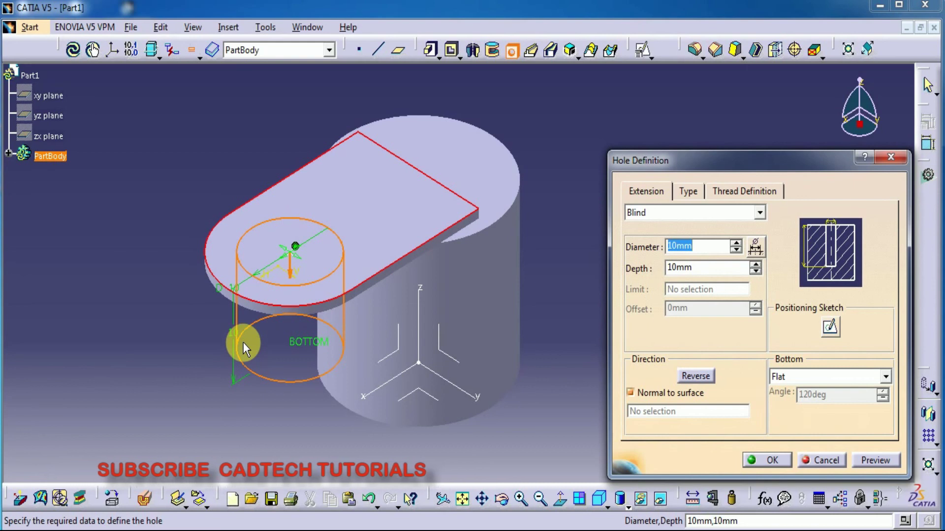
text(5)
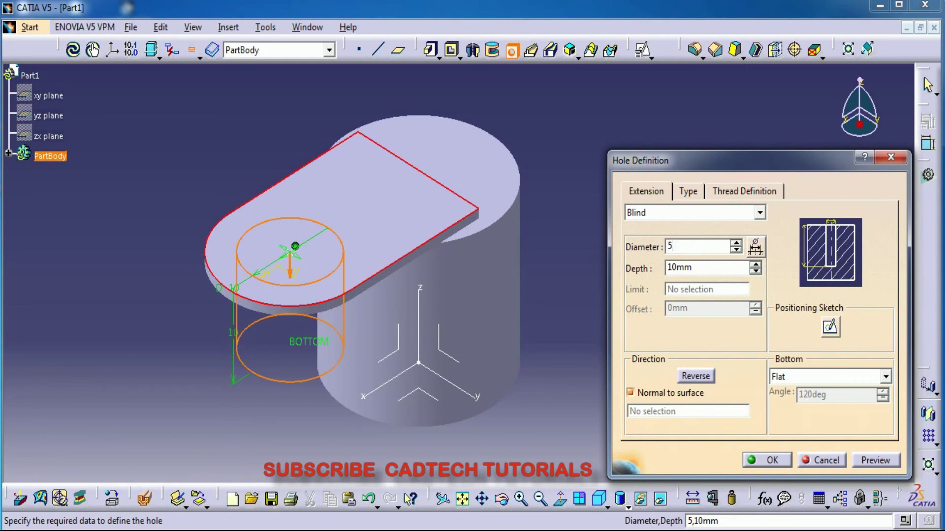
text(.3mm)
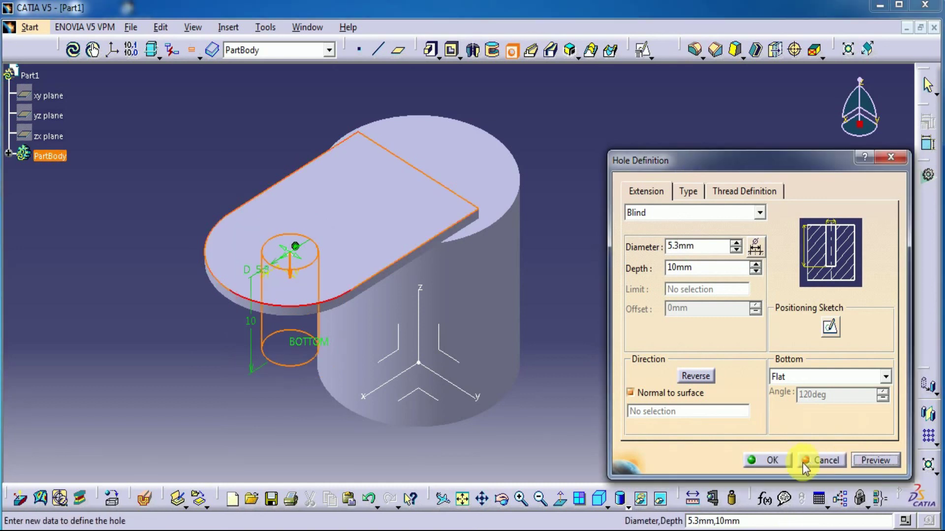
click(767, 460)
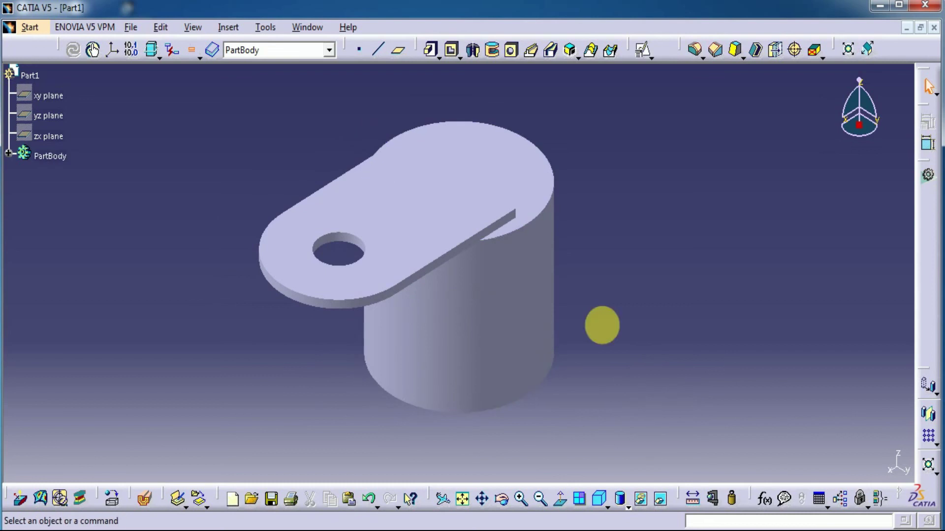
middle_drag(625, 421, 580, 458)
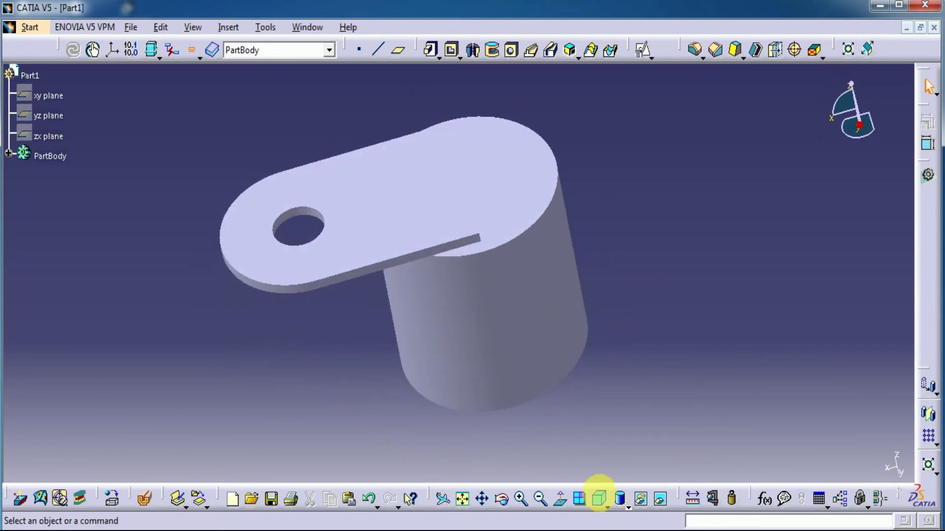
click(601, 499)
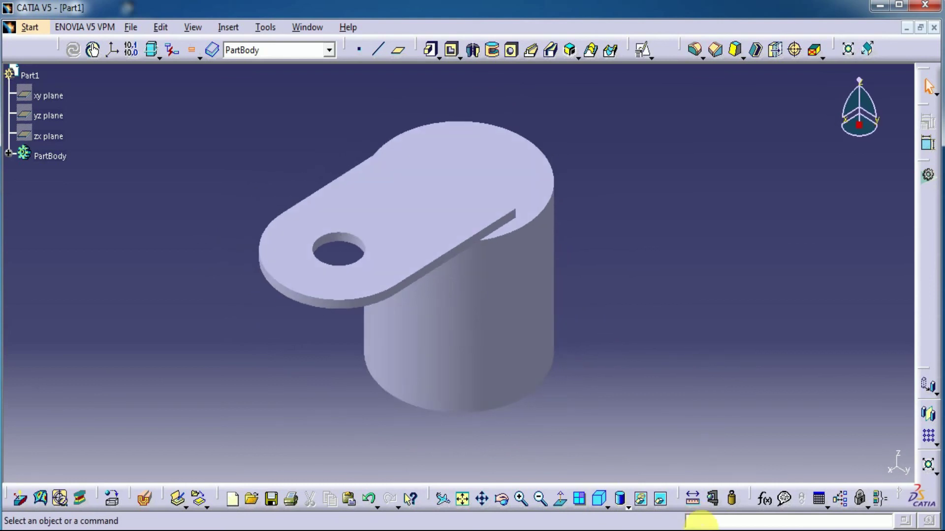